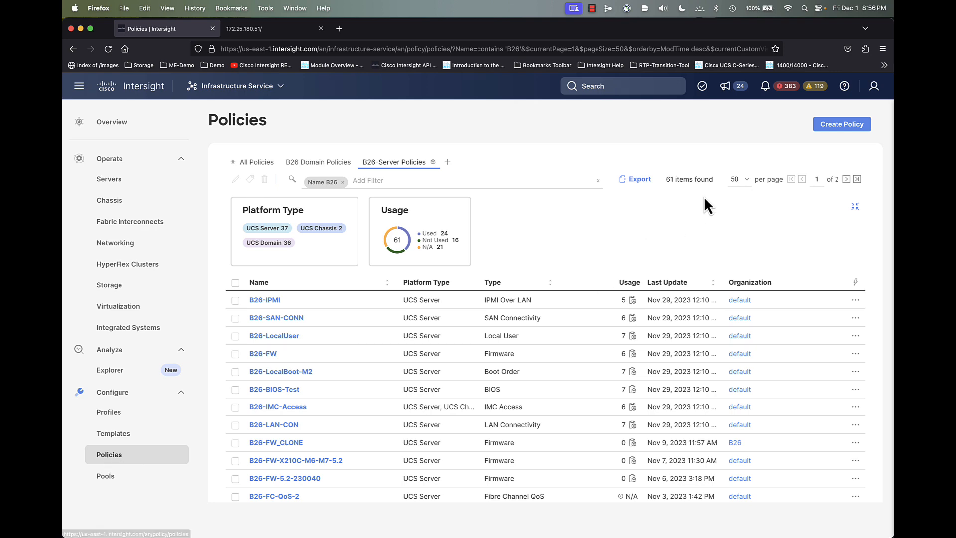
# - Start a UCS Server Fibre Channel Adapter policy and name it FC-Adapter-VMware
pyautogui.click(838, 126)
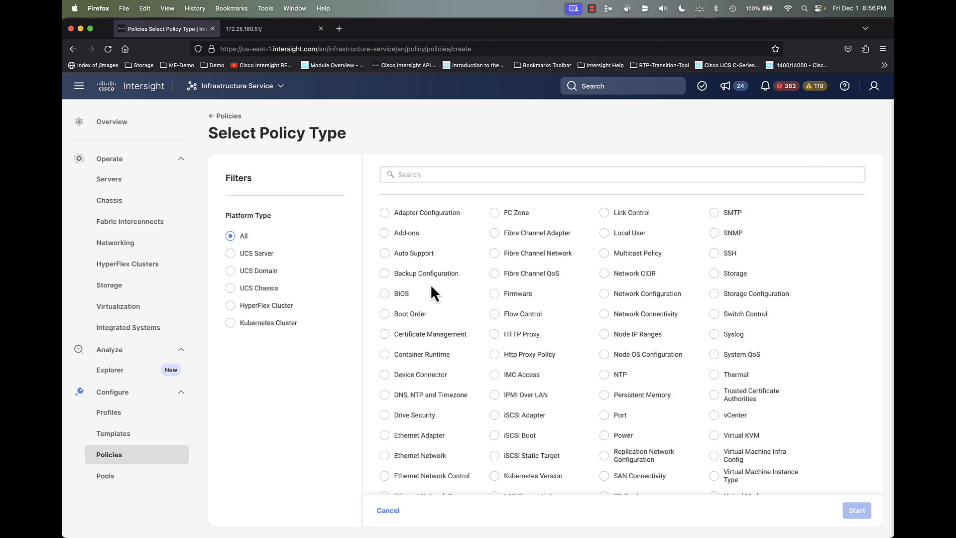
pyautogui.click(248, 257)
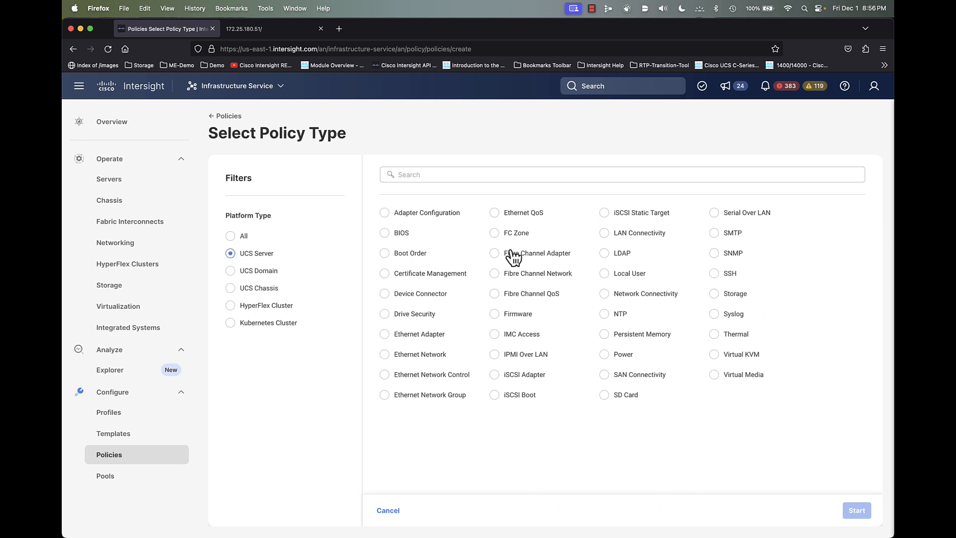
pyautogui.click(492, 253)
pyautogui.click(859, 513)
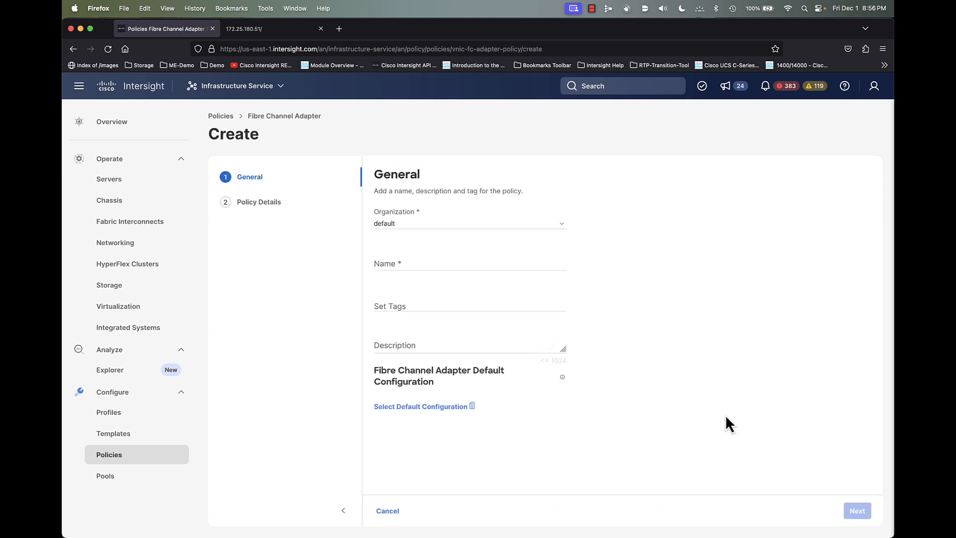
pyautogui.click(459, 258)
pyautogui.write('FC-Ada')
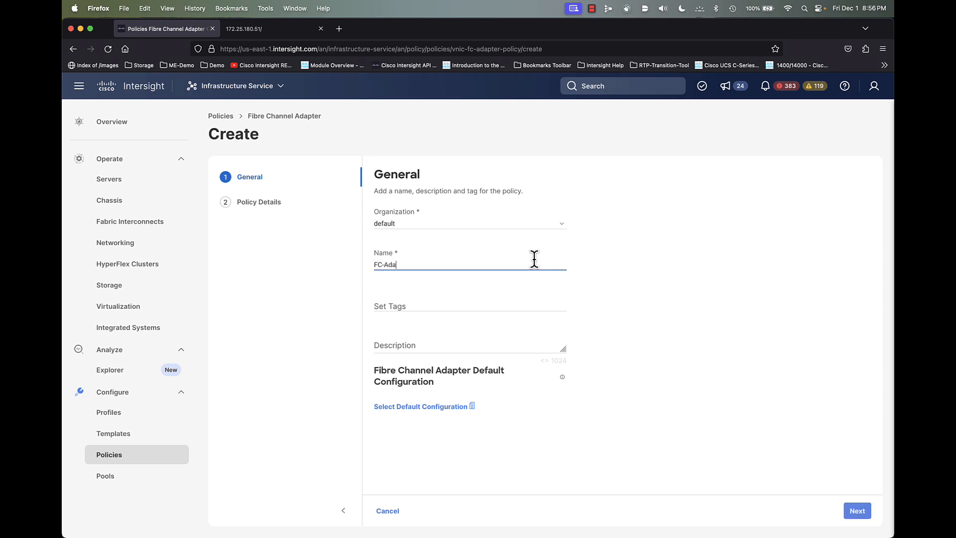
pyautogui.write('pter-VMware')
# - Apply the VMWare default configuration to FC-Adapter-VMware and continue to Policy Details
pyautogui.click(461, 423)
pyautogui.click(463, 406)
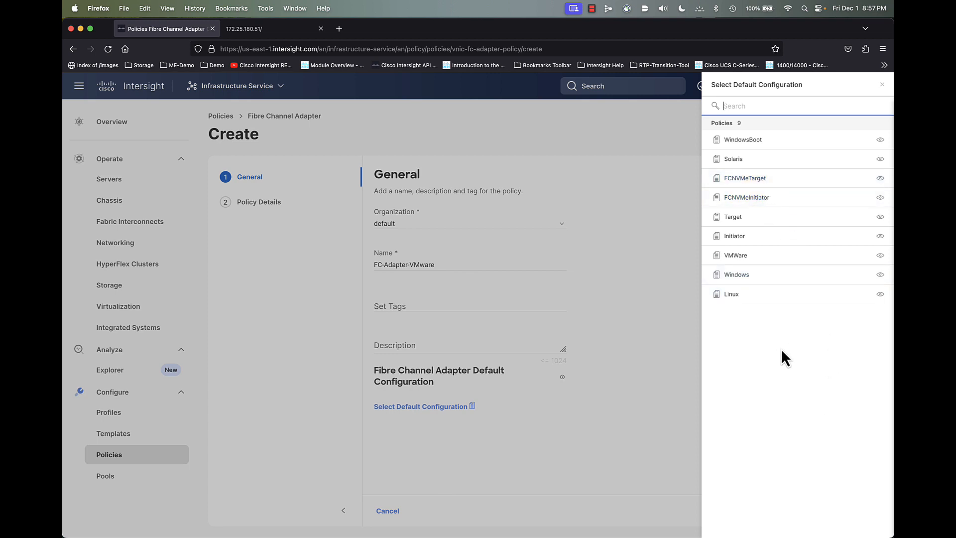
pyautogui.click(736, 257)
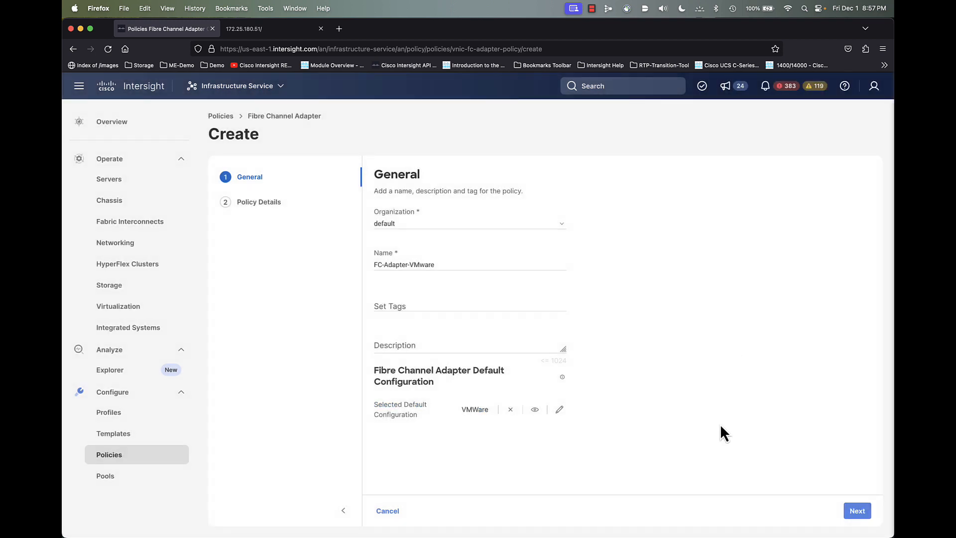
pyautogui.click(855, 510)
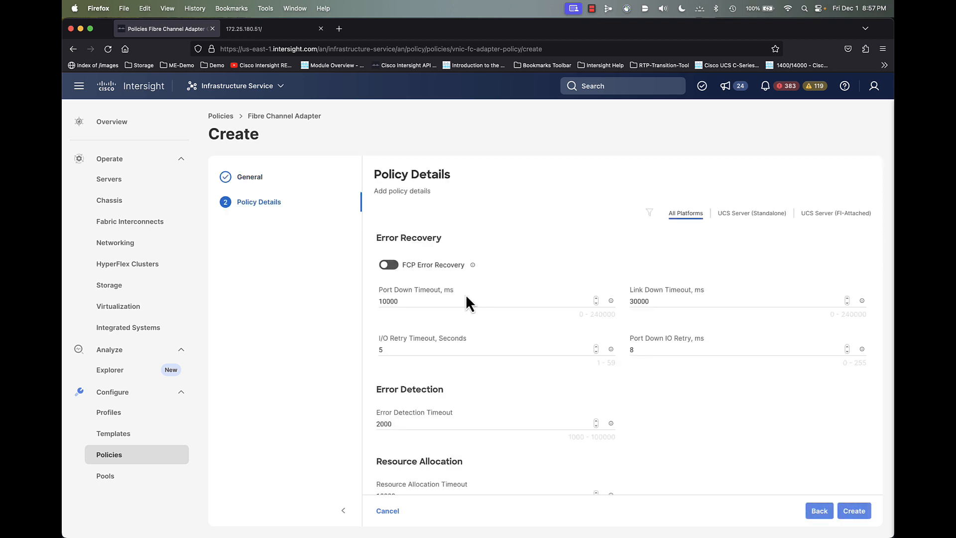
# - Review the UCS Server (FI-Attached) policy details and create the FC-Adapter-VMware policy
pyautogui.click(468, 302)
pyautogui.scroll(-1, 679, 433)
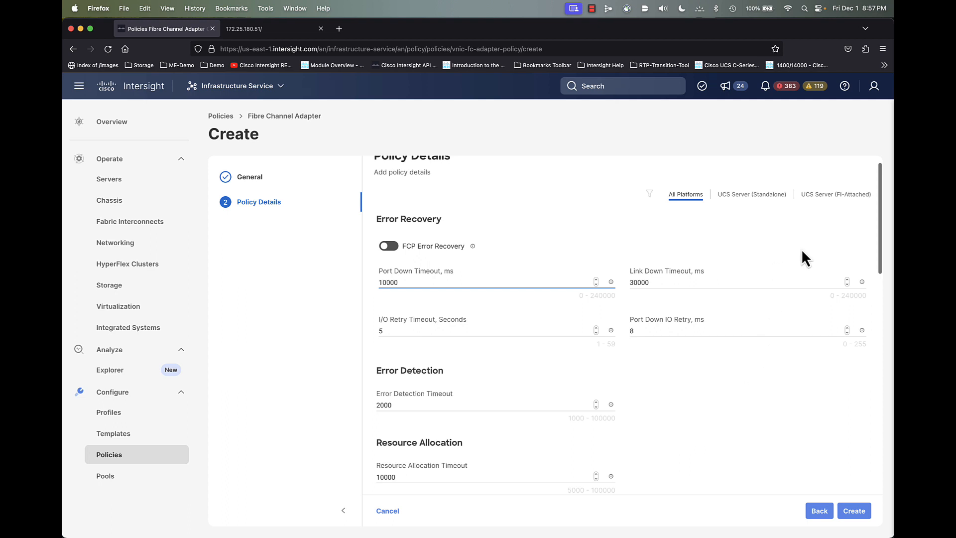
pyautogui.scroll(1, 817, 200)
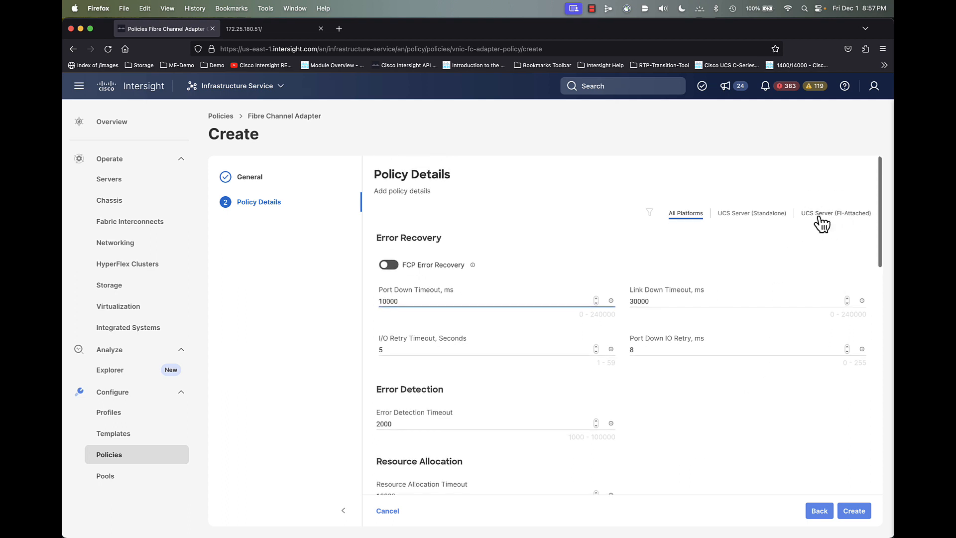
pyautogui.click(815, 220)
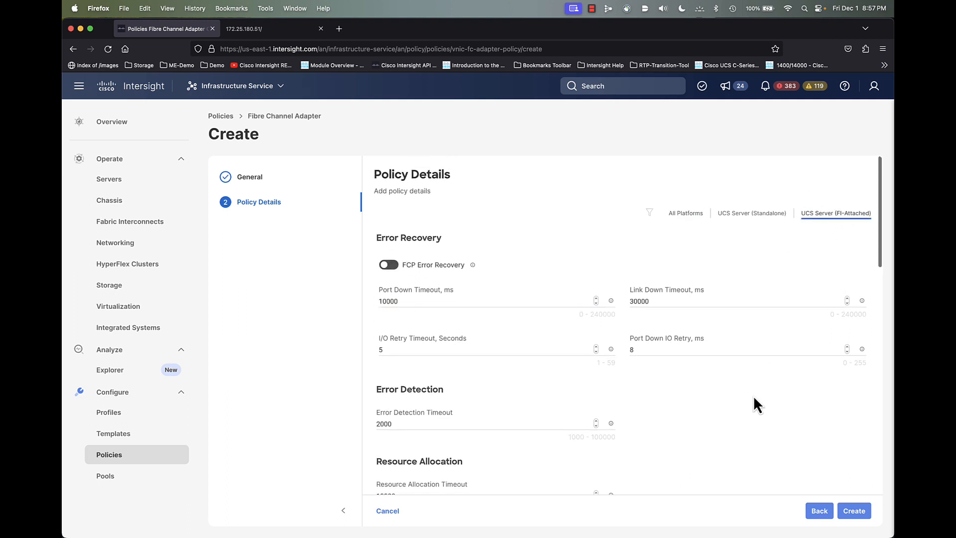
pyautogui.scroll(-2, 754, 395)
pyautogui.scroll(2, 747, 398)
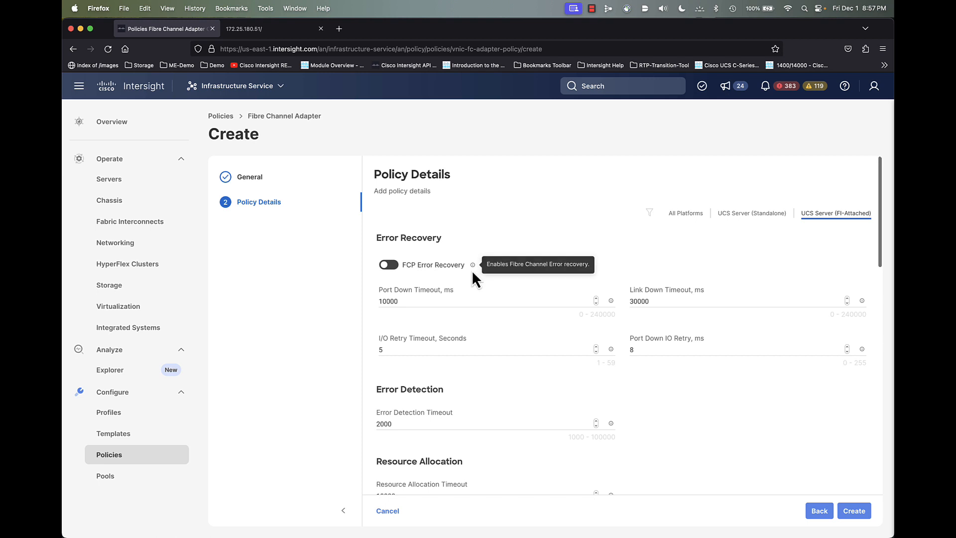
pyautogui.moveTo(472, 265)
pyautogui.scroll(-2, 681, 416)
pyautogui.scroll(-10, 682, 419)
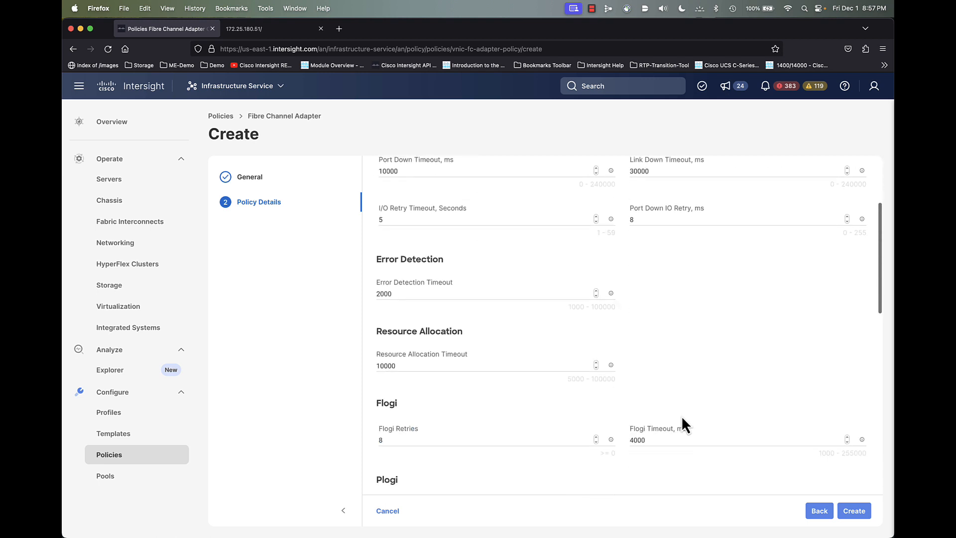
pyautogui.scroll(-11, 683, 418)
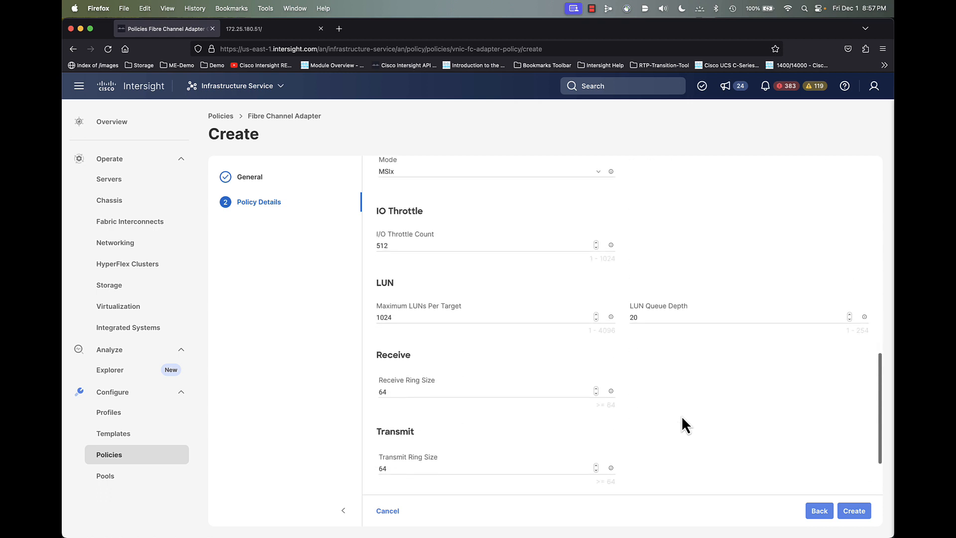
pyautogui.scroll(20, 682, 419)
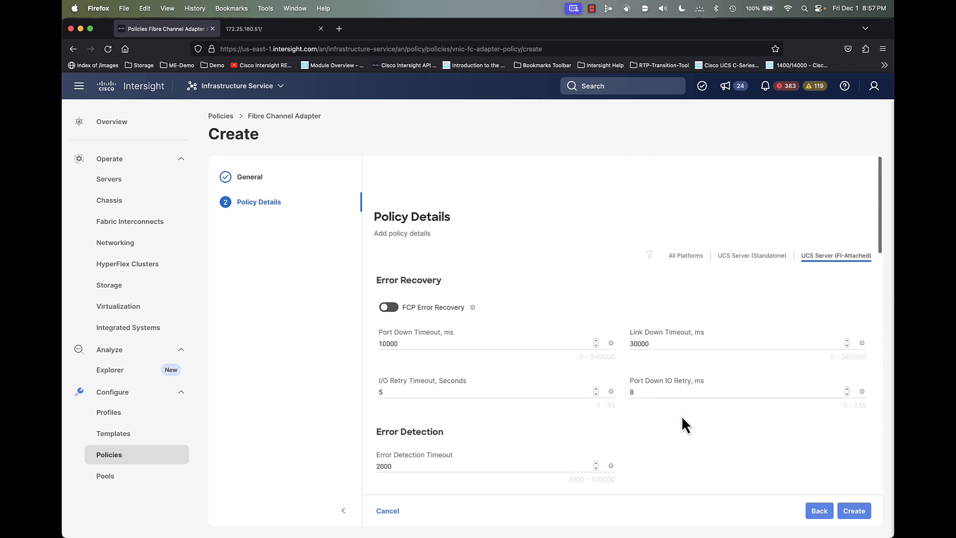
pyautogui.click(854, 513)
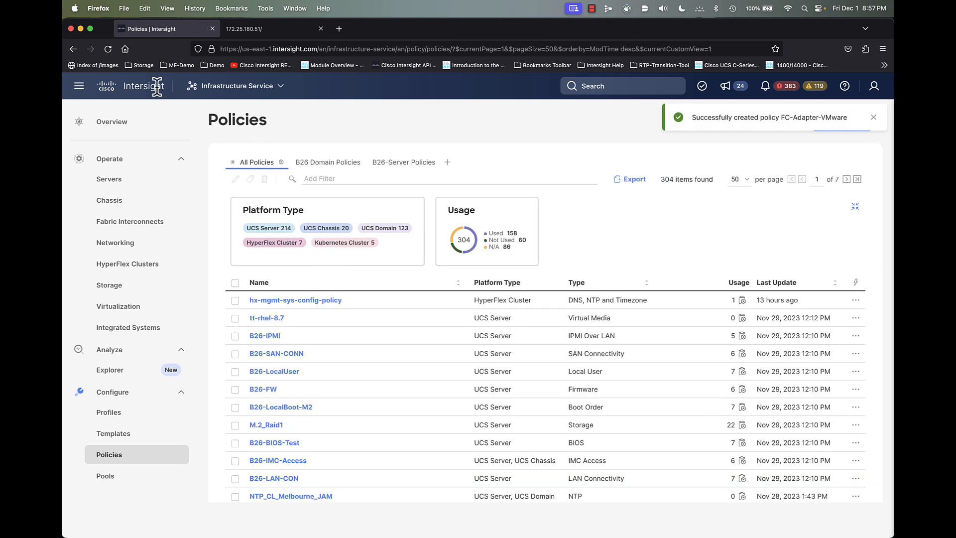
# - Reload the Intersight page and scroll through the refreshed Policies table
pyautogui.click(107, 50)
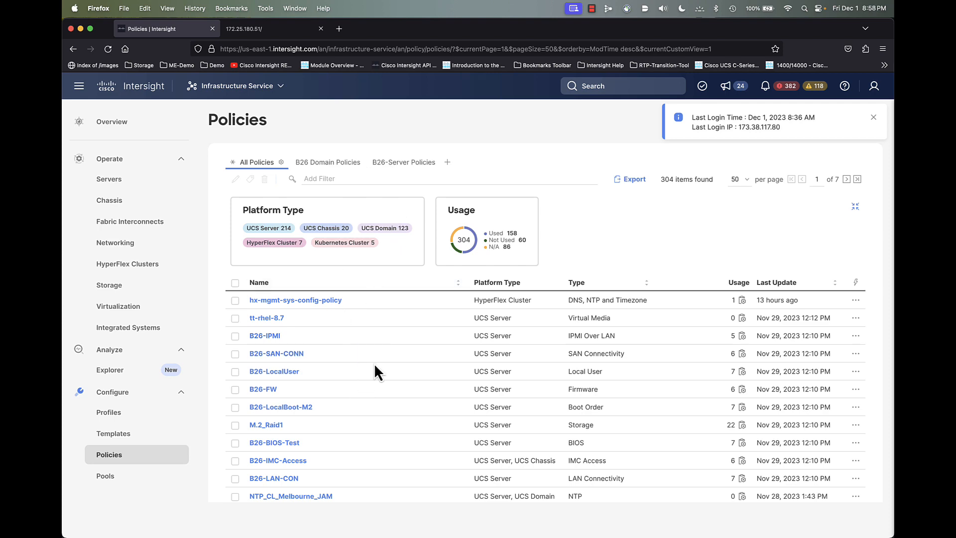
pyautogui.scroll(-1, 377, 371)
pyautogui.scroll(-10, 376, 367)
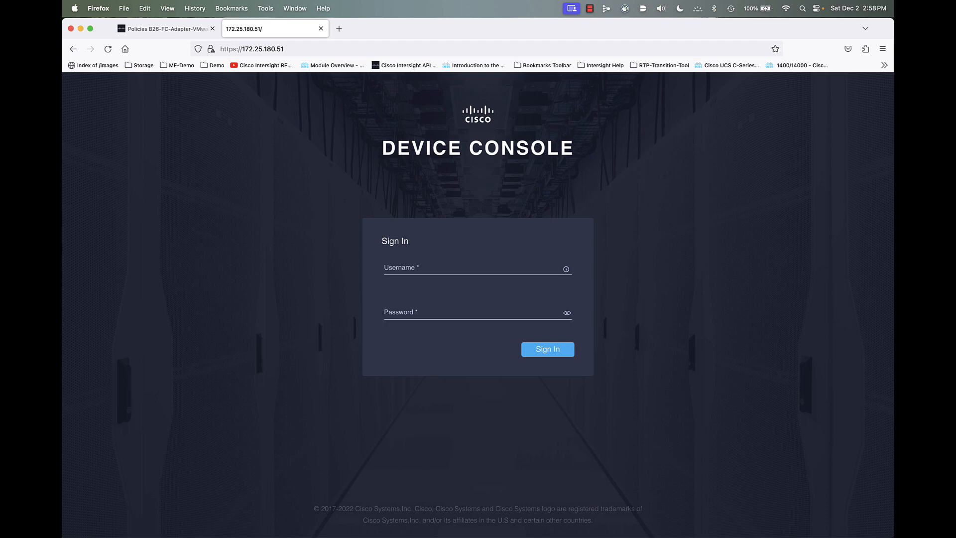
# - Sign in with the console username and password, then view the Inventory's four UCSX-210C servers
pyautogui.click(497, 264)
pyautogui.write('admin')
pyautogui.press('super+a')
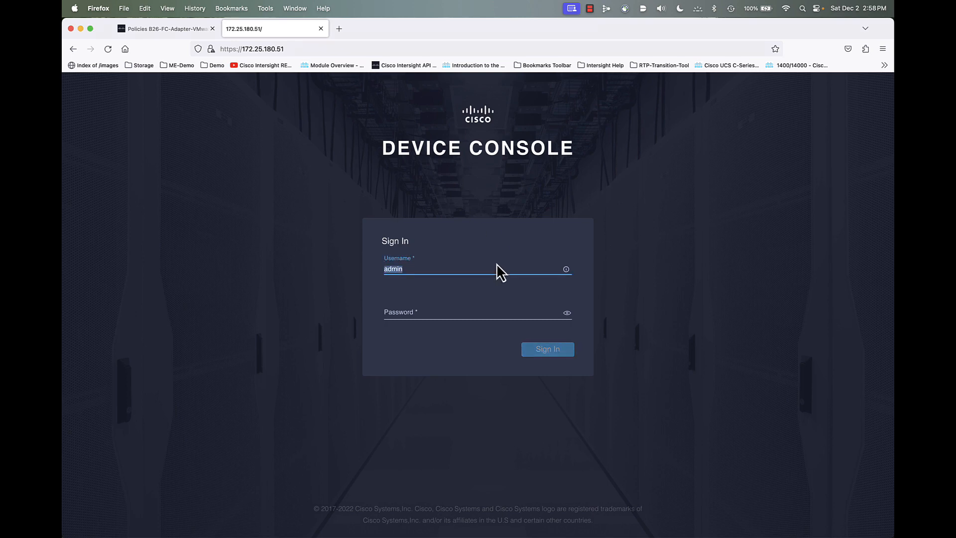
pyautogui.press('Tab')
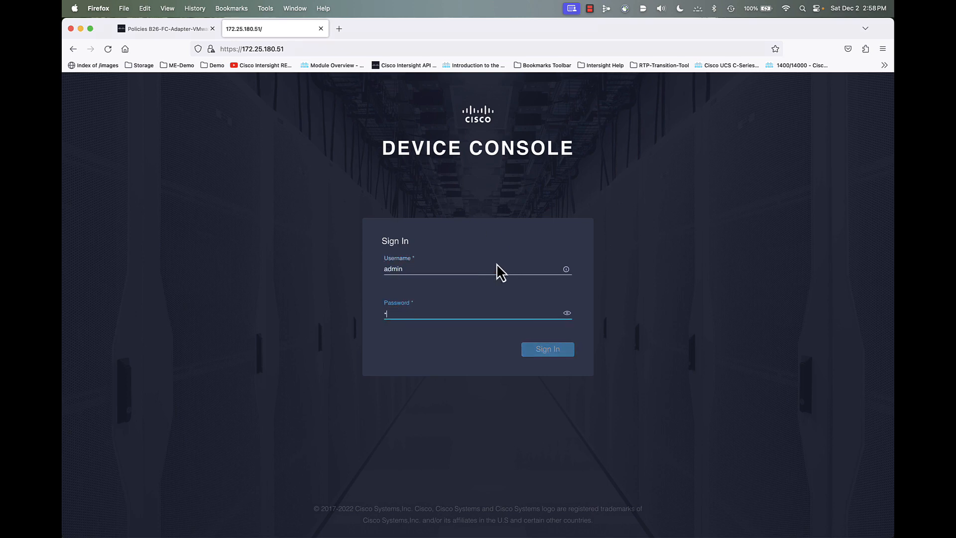
pyautogui.write('****')
pyautogui.press('Return')
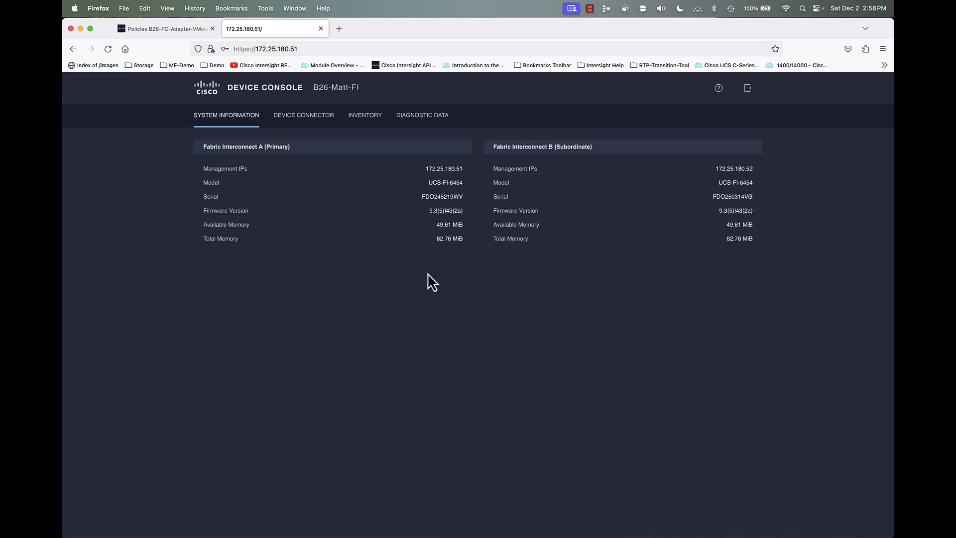
pyautogui.click(366, 121)
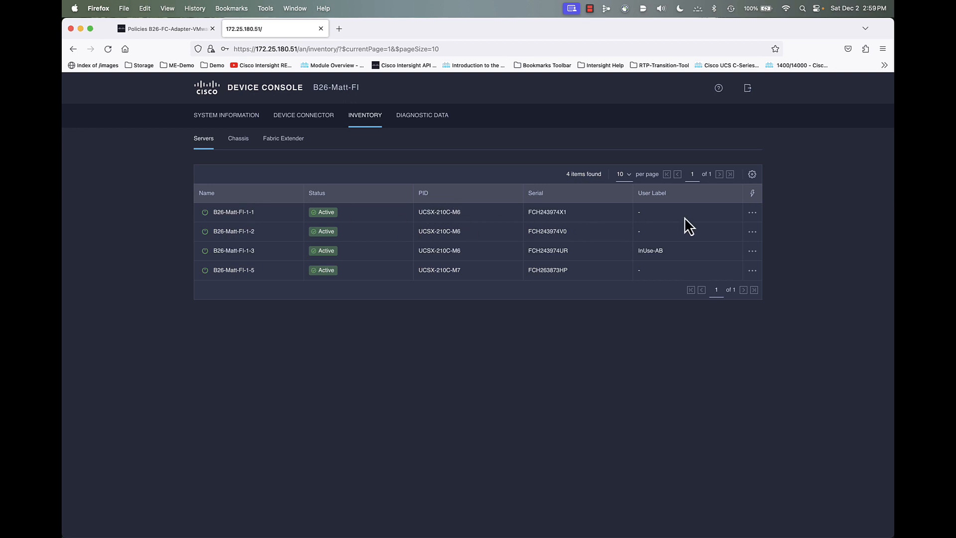
# - Launch the first server's API Explorer and filter the API Reference by 'chass' to expand Chassis
pyautogui.click(753, 214)
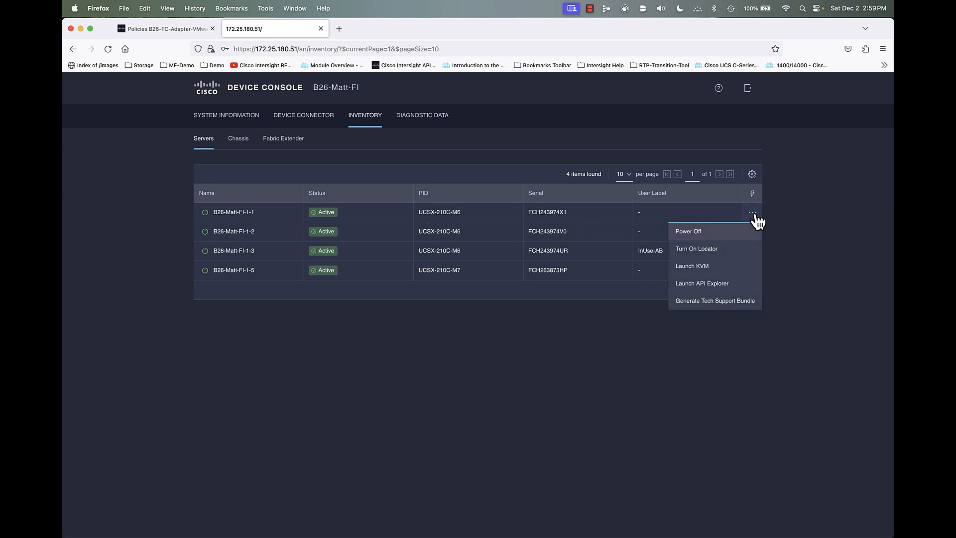
pyautogui.click(715, 287)
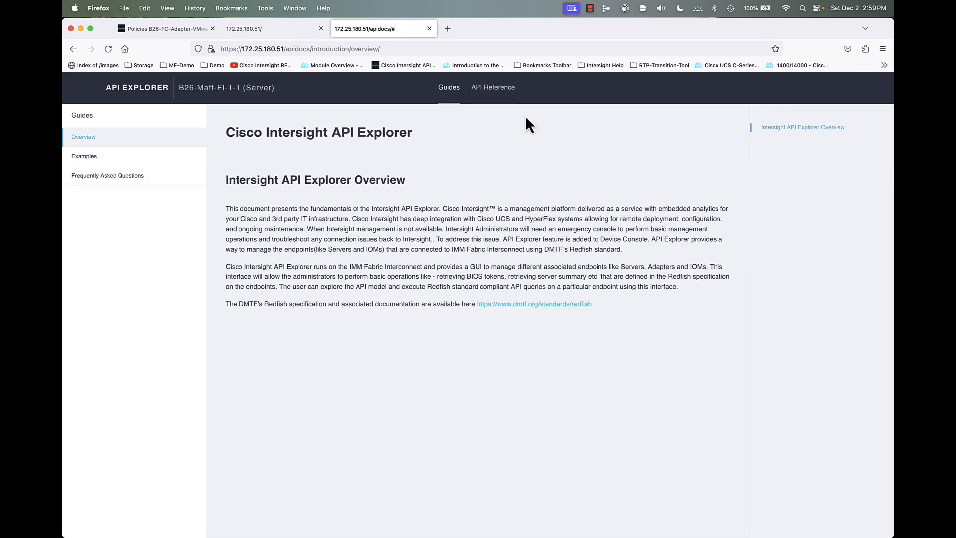
pyautogui.click(493, 90)
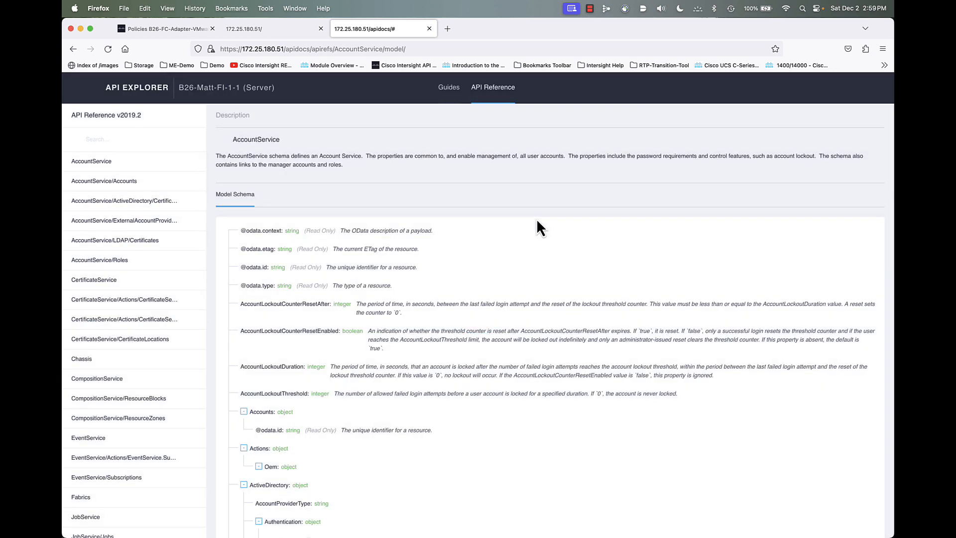
pyautogui.click(150, 138)
pyautogui.write('chass')
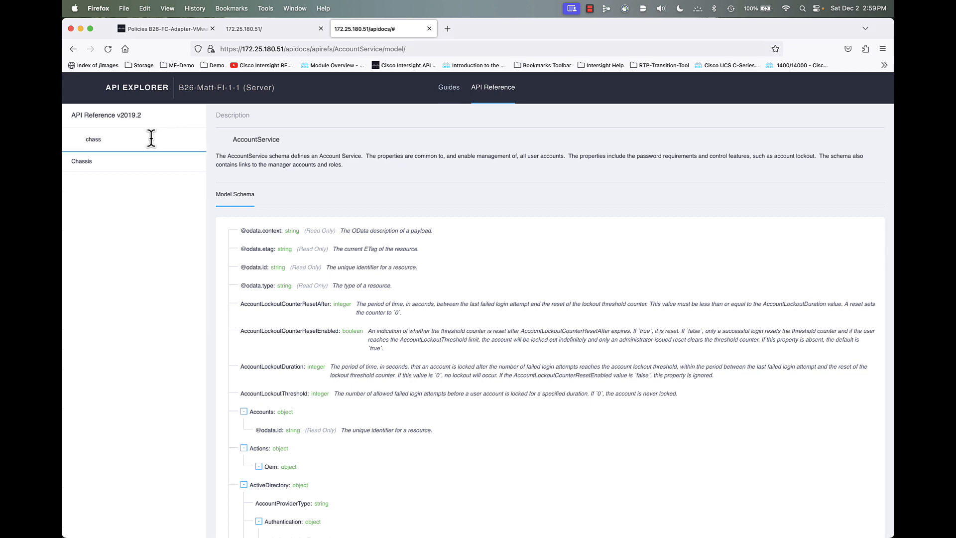
pyautogui.click(93, 162)
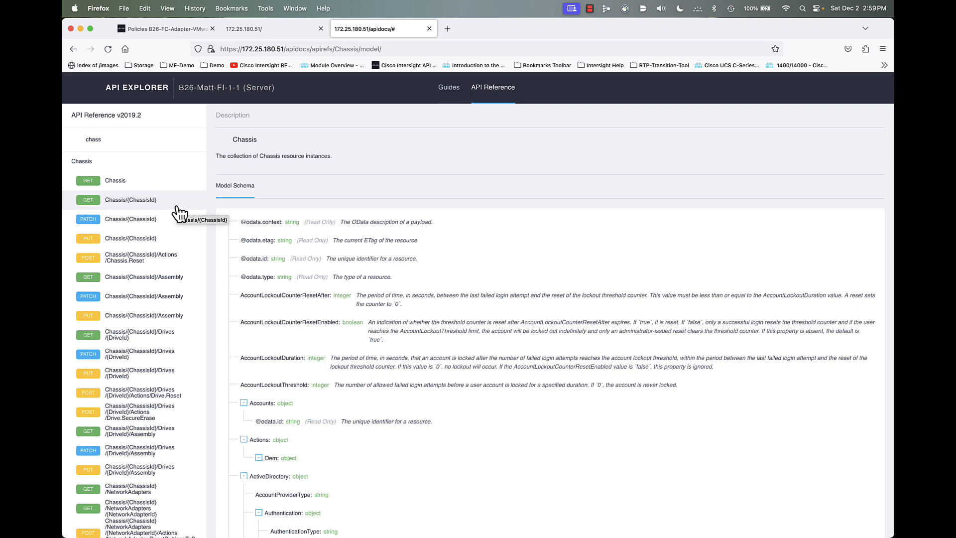
pyautogui.scroll(-5, 130, 257)
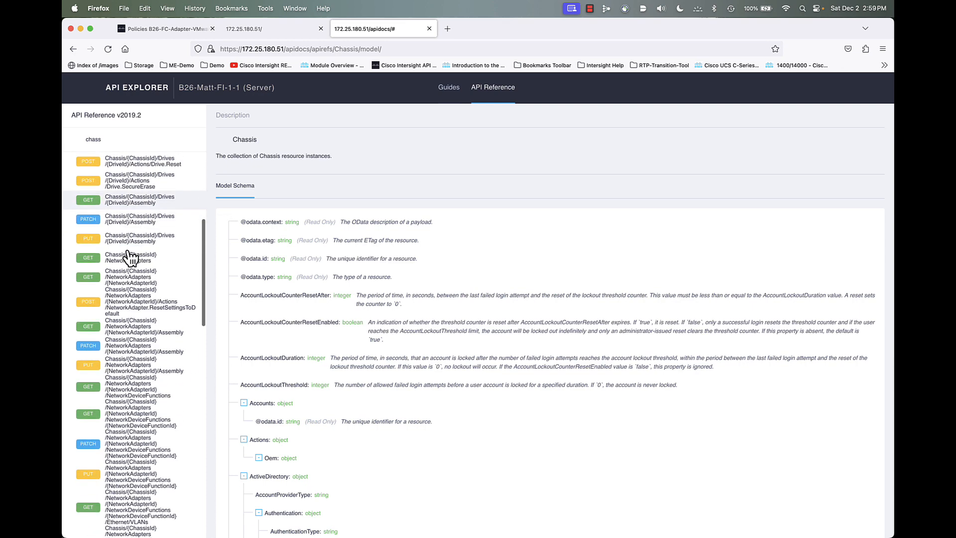
pyautogui.scroll(-1, 130, 257)
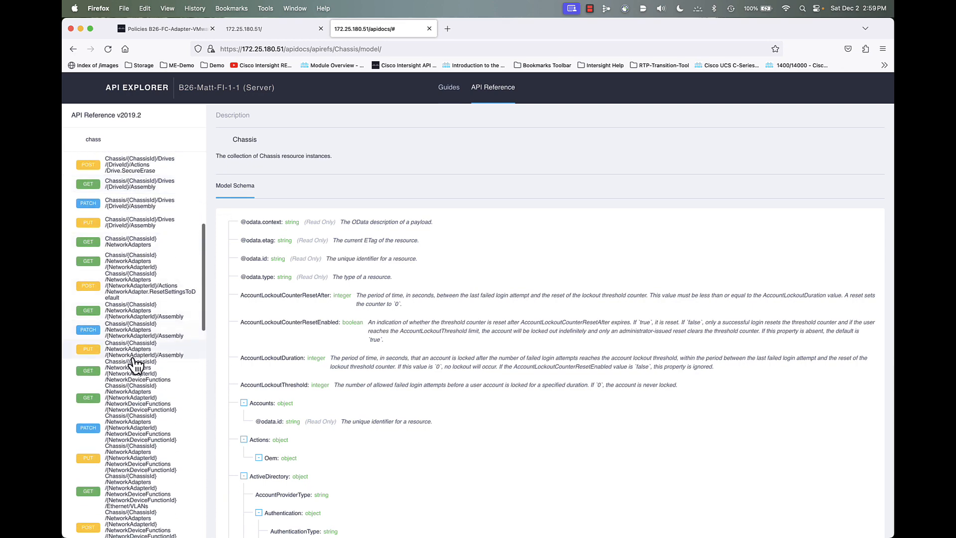
# - Fill the GET NetworkDeviceFunctions request with ChassisId 1, the pasted adapter ID, and vhba0
pyautogui.click(134, 404)
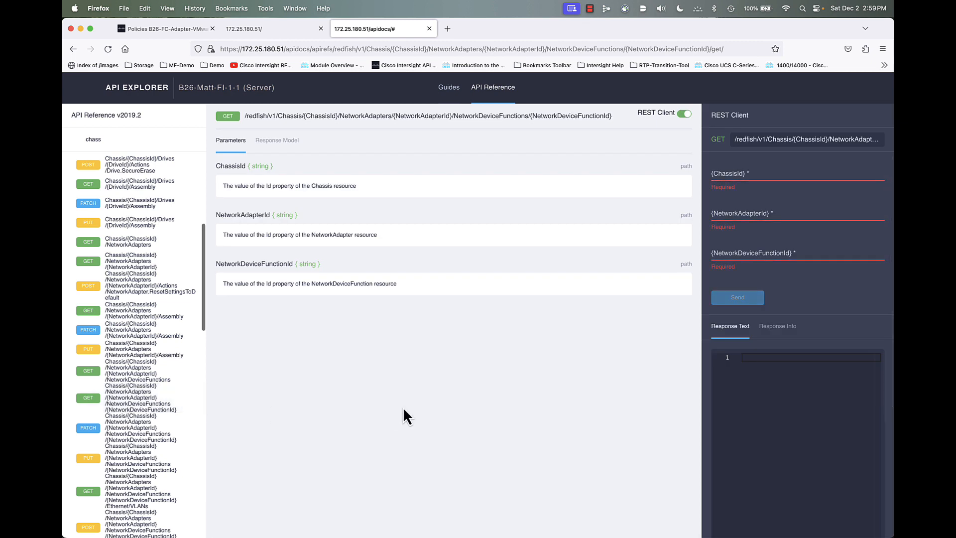
pyautogui.moveTo(703, 232); pyautogui.dragTo(656, 234)
pyautogui.click(680, 174)
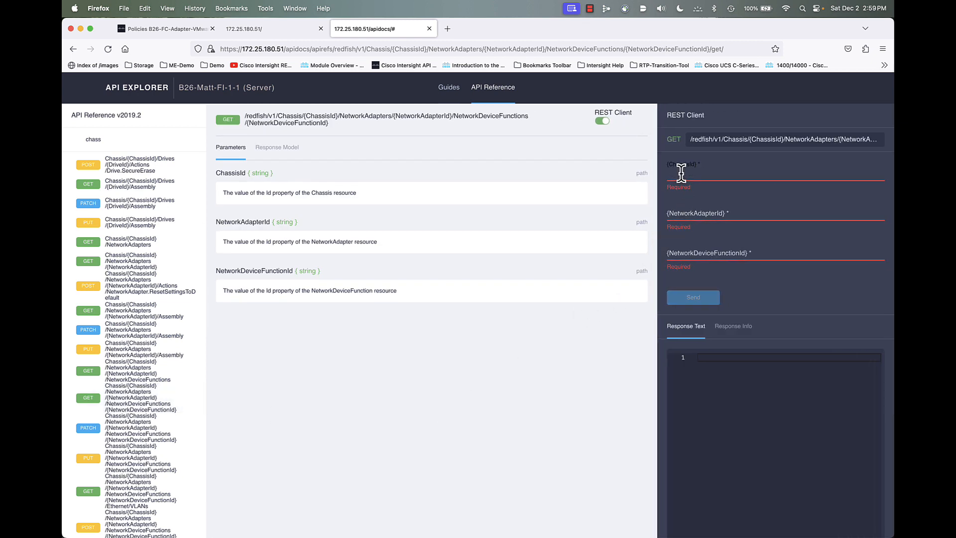
pyautogui.write('1')
pyautogui.click(706, 214)
pyautogui.rightClick(707, 213)
pyautogui.click(726, 265)
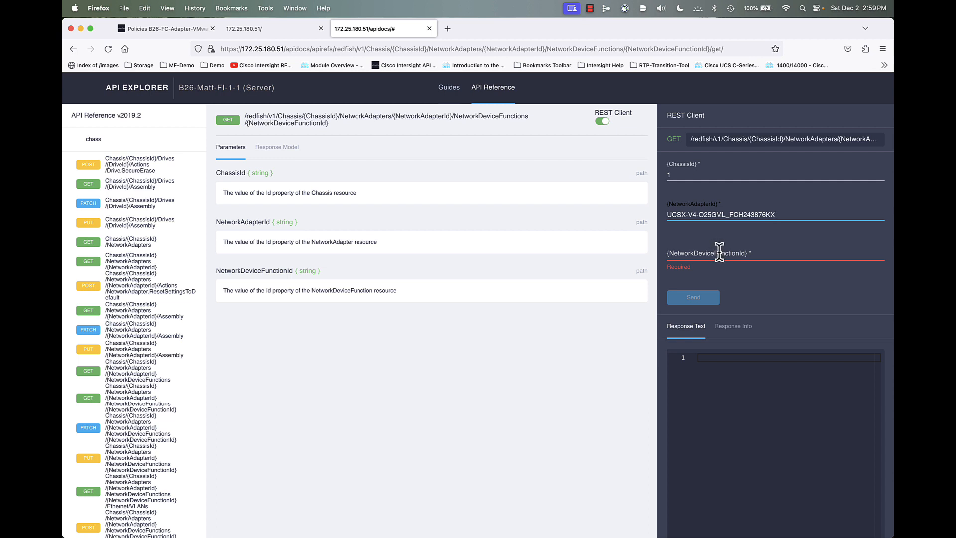
pyautogui.click(719, 252)
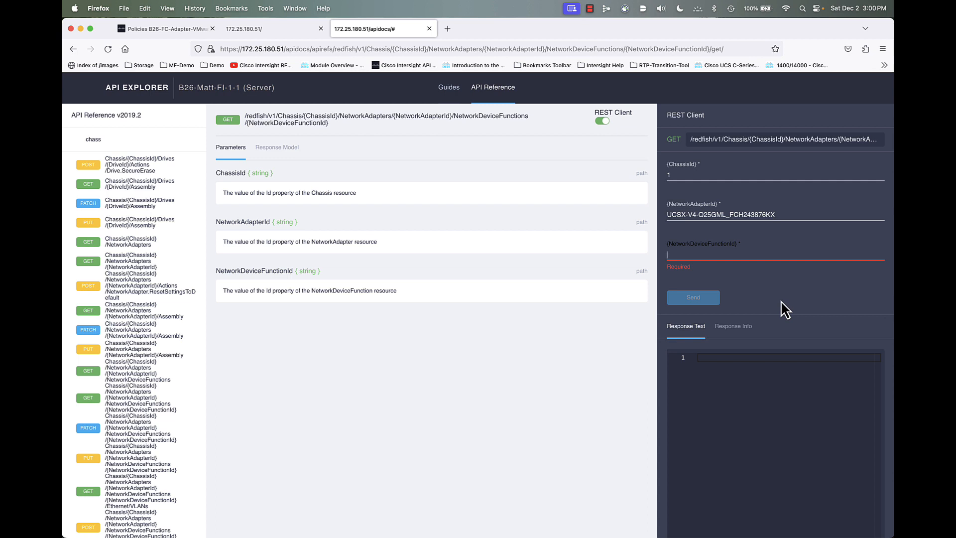
pyautogui.write('vhba')
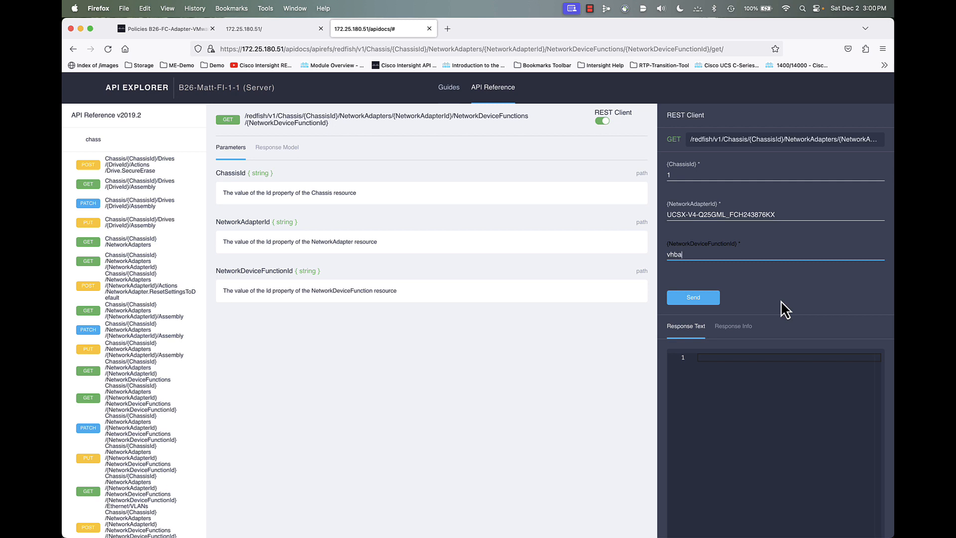
pyautogui.write('0')
# - Send the vhba0 GET request and read the returned vHBA configuration JSON
pyautogui.click(691, 299)
pyautogui.moveTo(657, 260); pyautogui.dragTo(504, 247)
pyautogui.scroll(-2, 691, 405)
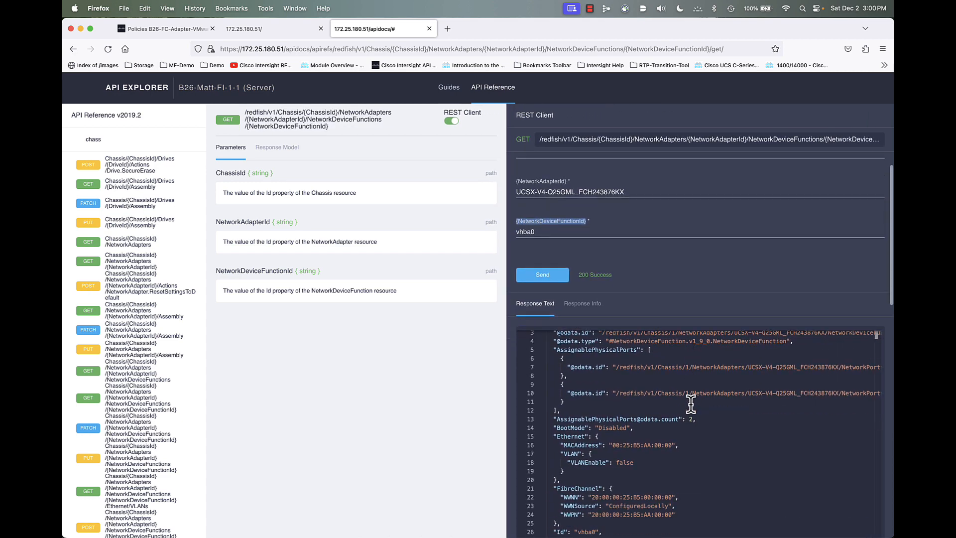
pyautogui.scroll(-15, 691, 404)
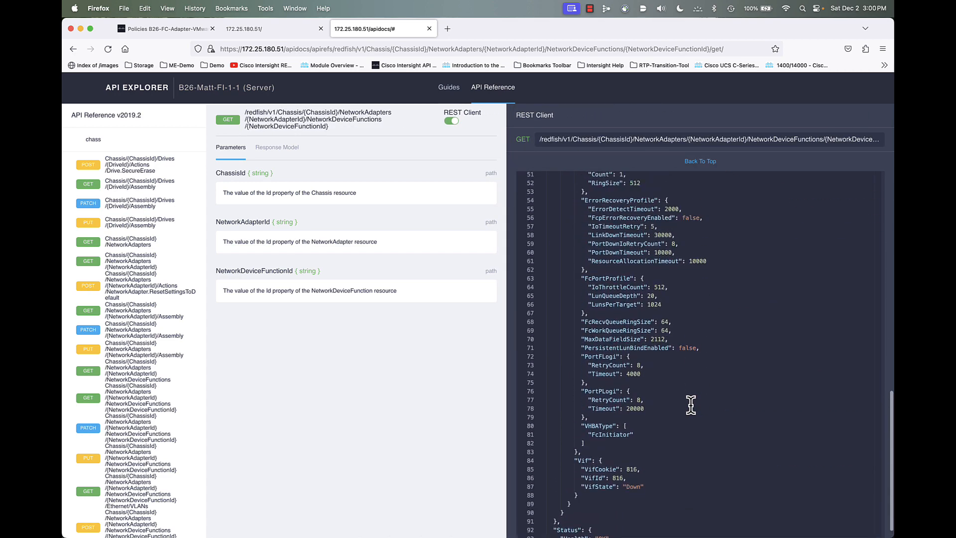
pyautogui.scroll(2, 691, 404)
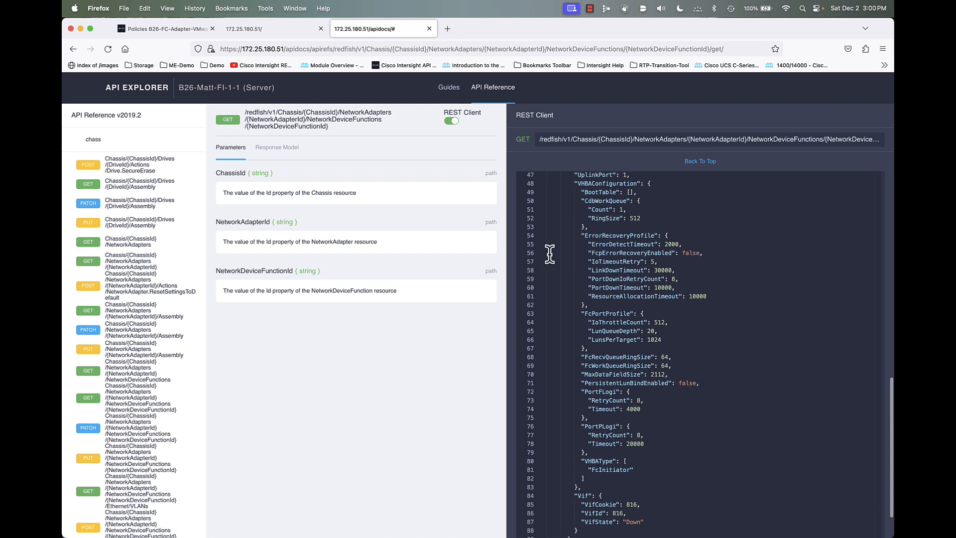